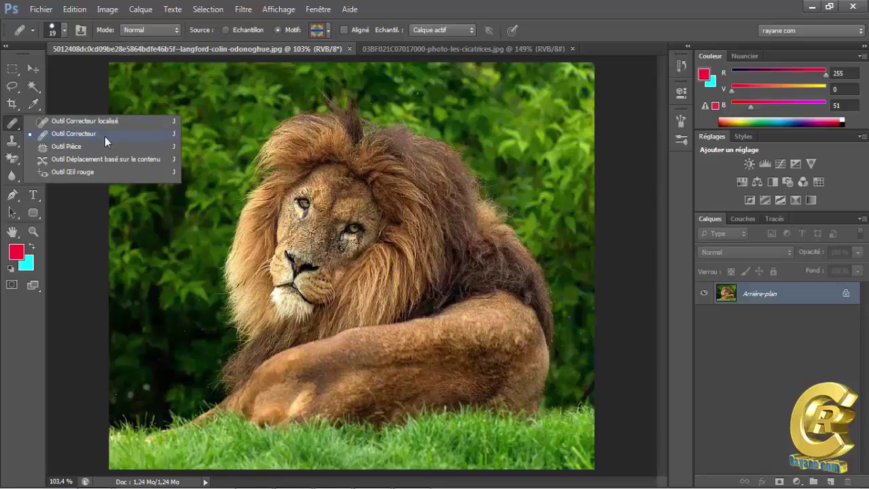
- Activate the Clone Stamp tool and switch to the photo of the scarred forearm
left_click(10, 144)
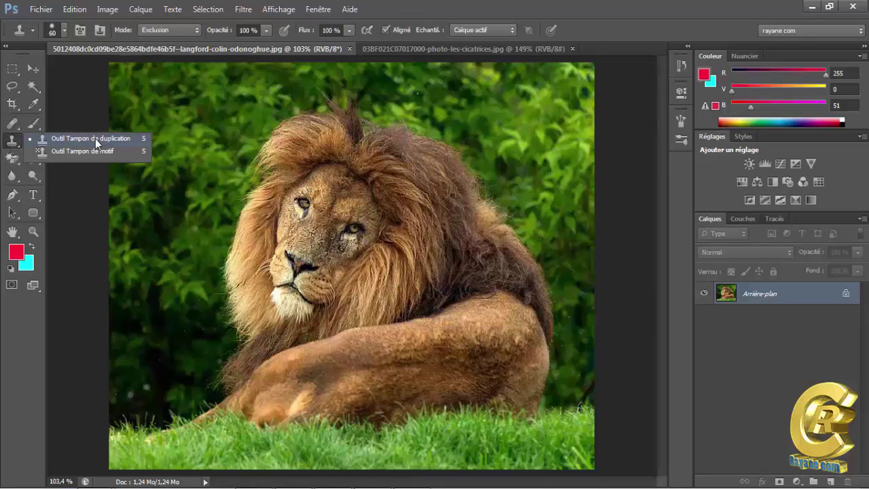
left_click(95, 139)
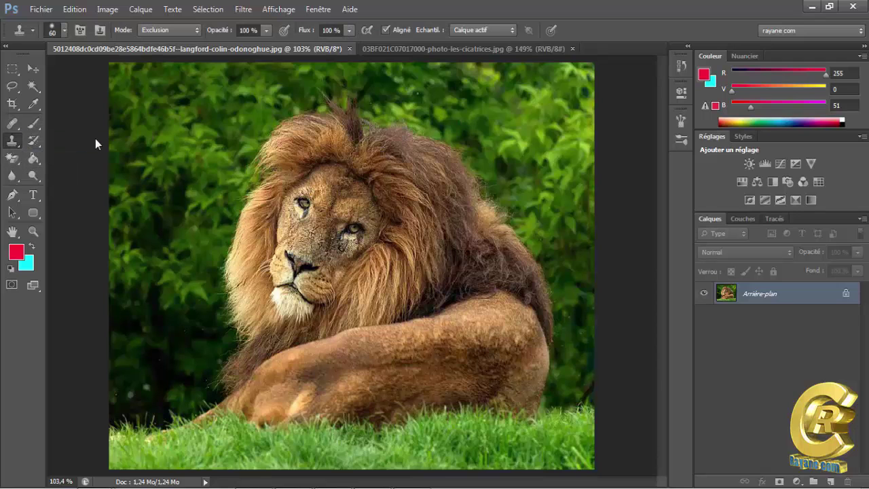
left_click(419, 47)
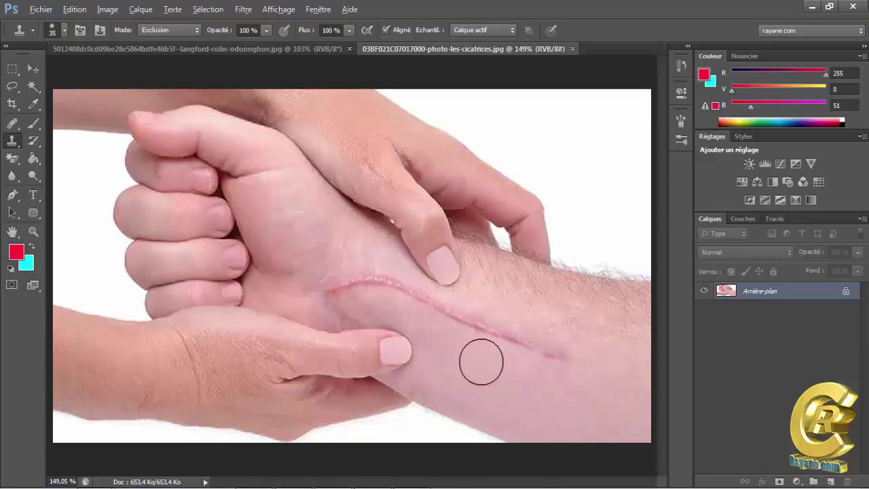
- Sample clean skin below the scar and try cloning it over the scar's lower end in Exclusion mode
key("alt")
left_click(481, 362, "alt")
left_click(559, 360)
left_click(550, 357)
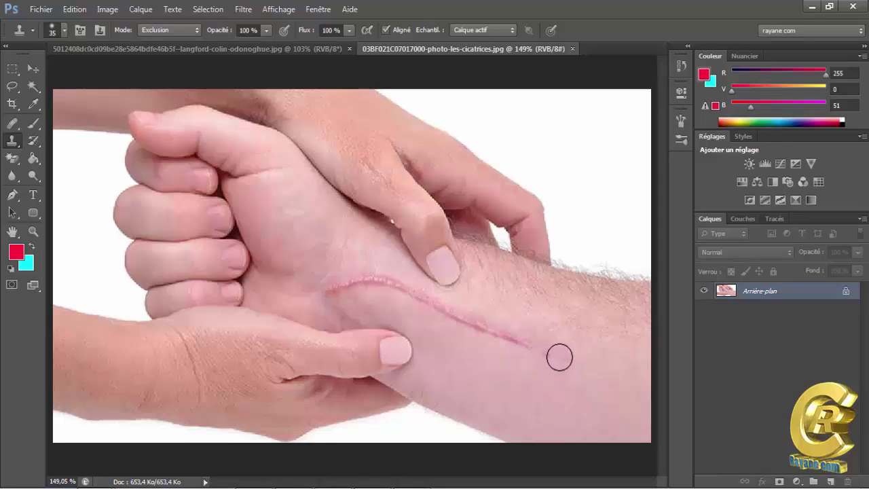
left_click(559, 355)
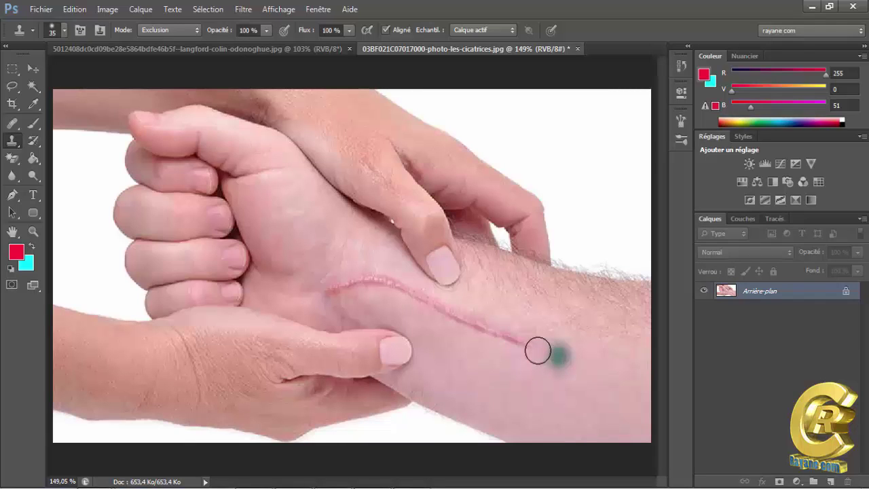
- Set the Clone Stamp's blend mode to Normal and clone along the scar from its lower end to mid-forearm
left_click(197, 31)
left_click(197, 42)
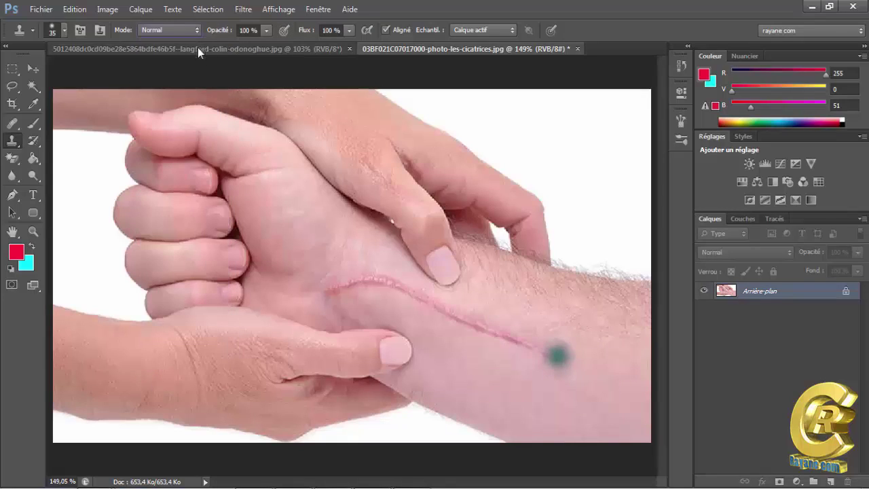
left_click(559, 353)
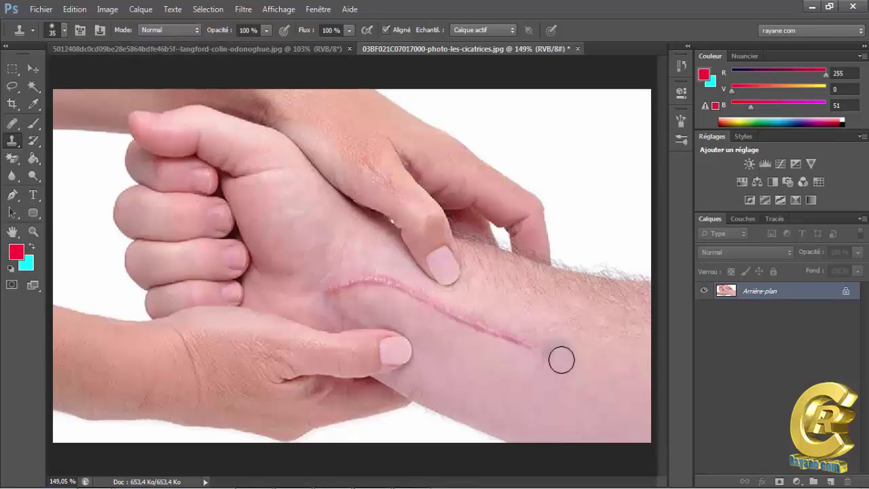
mouse_move(562, 359)
left_mouse_down()
mouse_move(495, 338)
mouse_move(509, 337)
mouse_move(458, 324)
mouse_move(482, 333)
left_mouse_up()
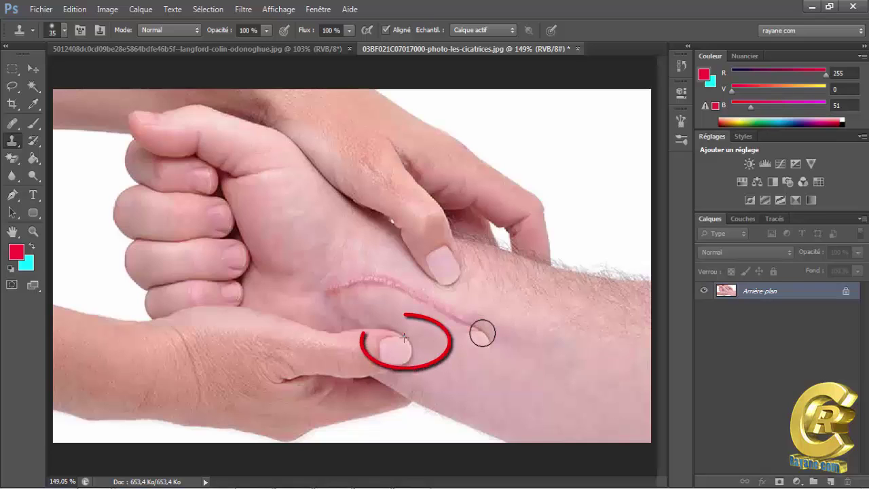
mouse_move(499, 357)
left_mouse_down()
mouse_move(478, 347)
mouse_move(479, 338)
left_mouse_up()
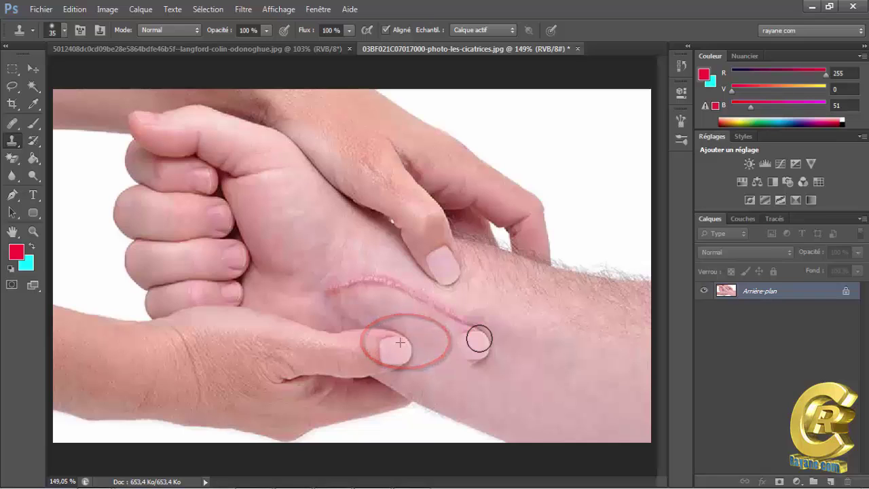
- Revert the forearm photo to its original opening snapshot in the history
left_click(688, 46)
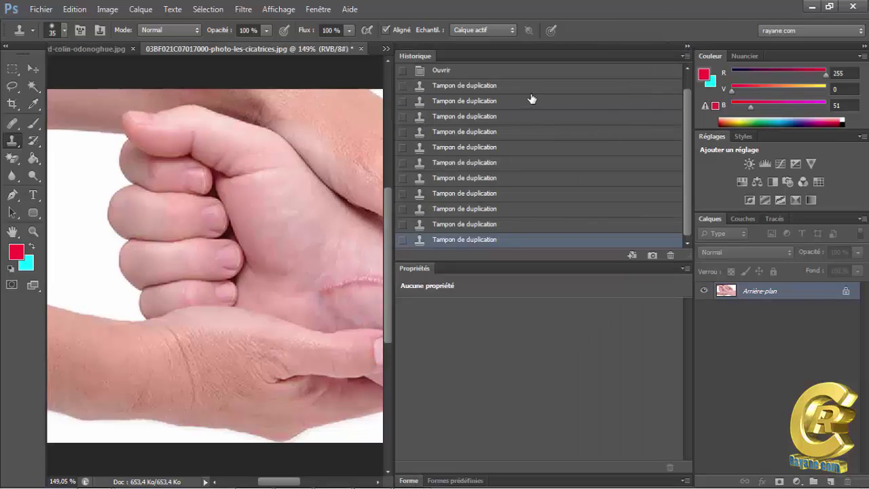
scroll(687, 77, "up", 1)
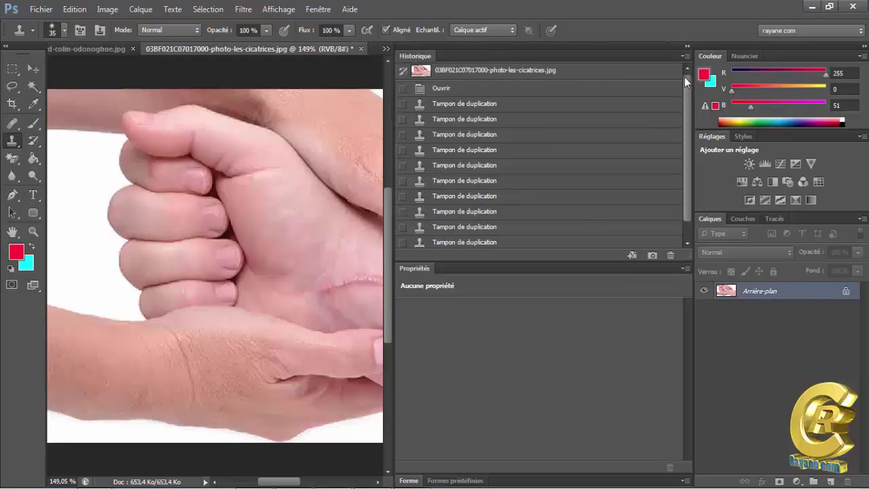
left_click(509, 72)
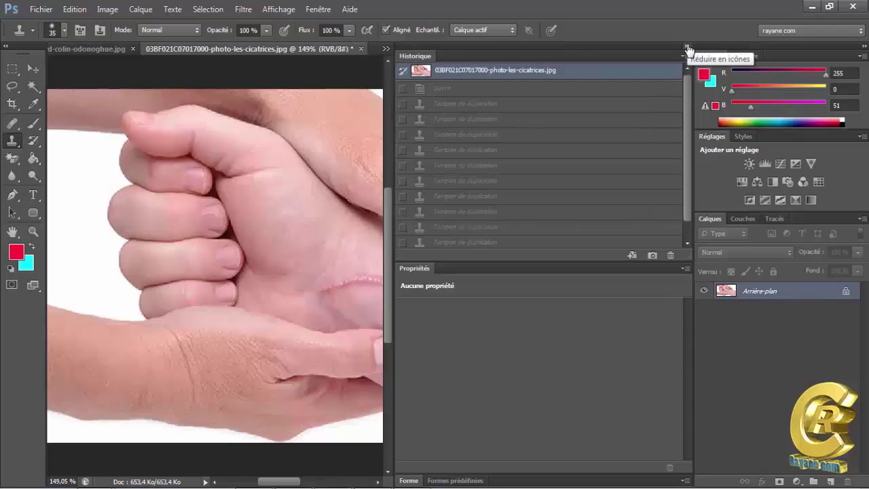
left_click(687, 46)
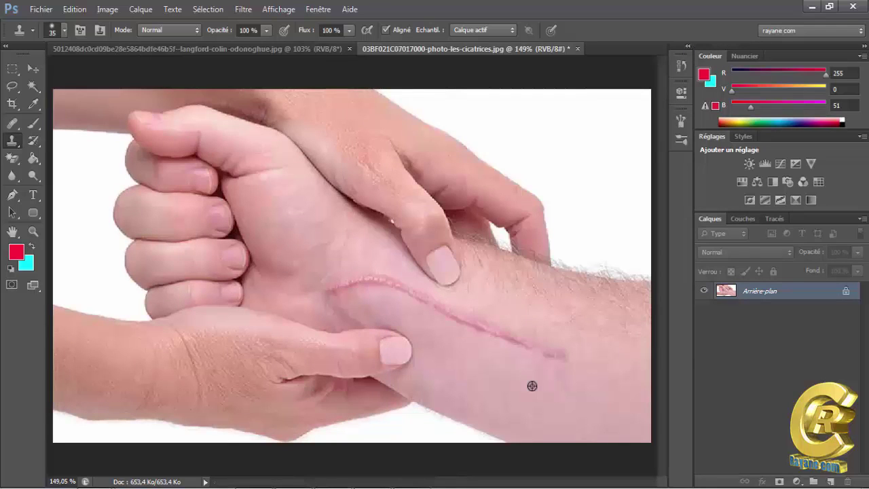
- Sample clean skin just below the scar's lower end and clone it over the scar up to mid-forearm
left_click(532, 385, "alt")
left_click(552, 355)
left_click(556, 355)
left_click(538, 351)
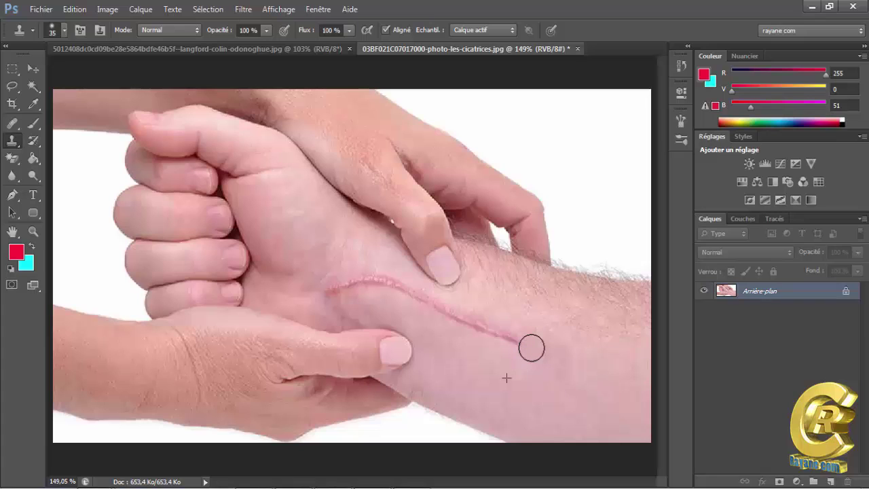
left_click(517, 340)
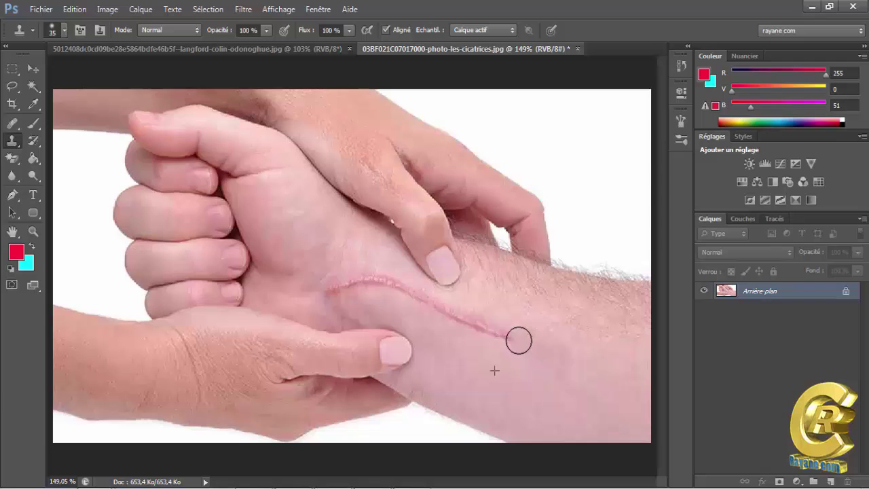
left_click(508, 339)
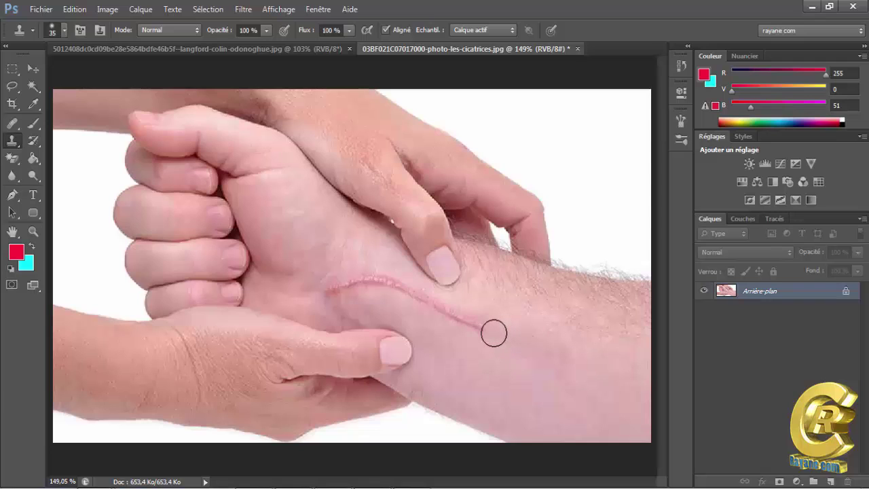
left_click(480, 326)
left_click(465, 321)
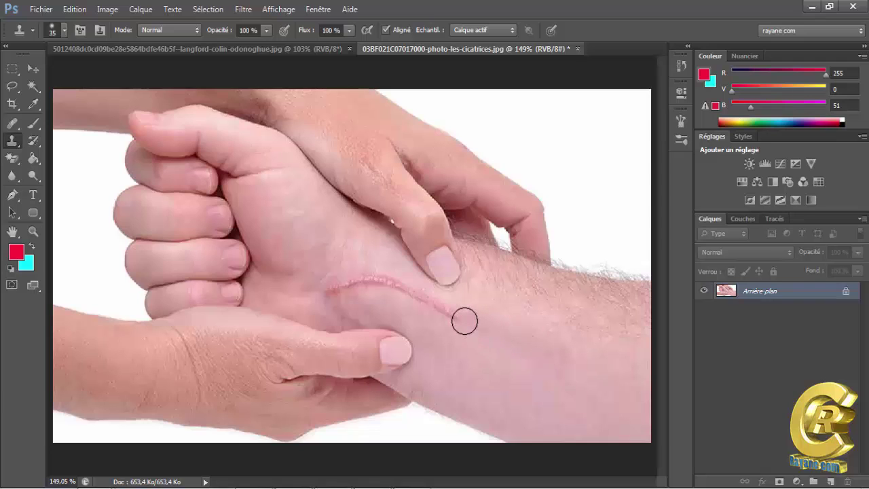
left_click(454, 316)
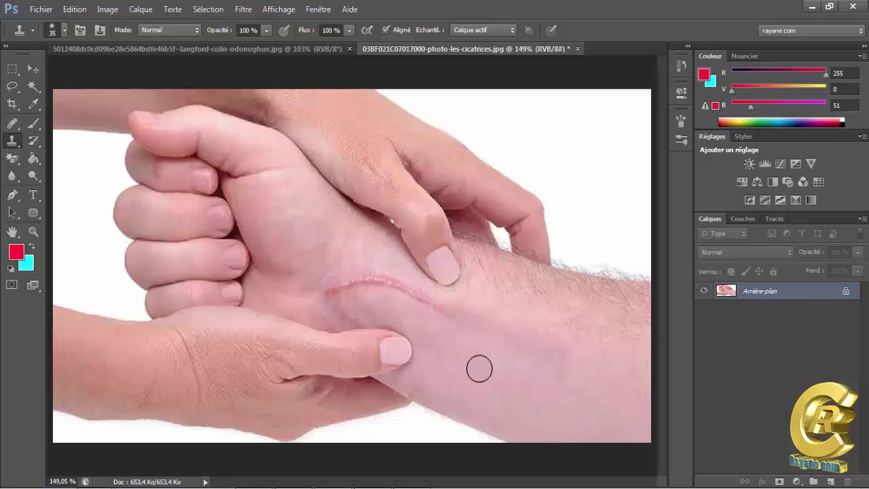
- Reduce the brush size to 20 and clone skin over the middle section of the scar between the two thumbs
key("bracketleft")
key("bracketleft")
key("bracketleft")
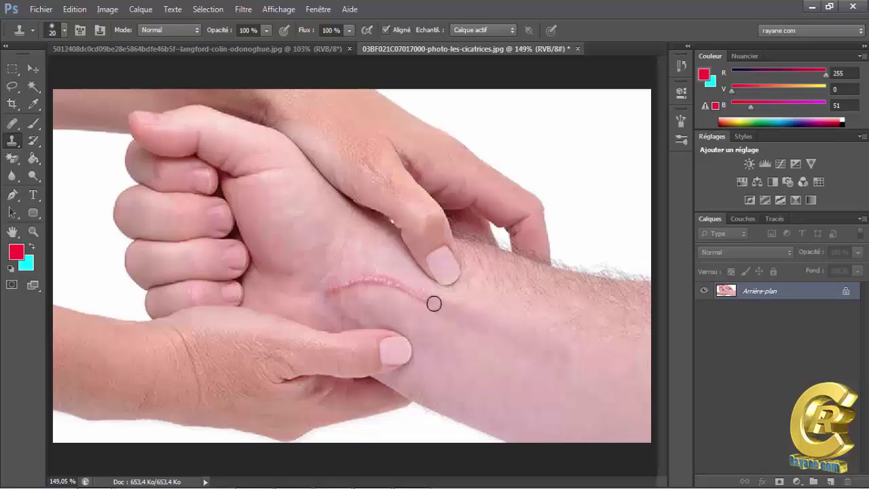
left_click(424, 301)
left_click(429, 307)
left_click(417, 297)
left_click(401, 285)
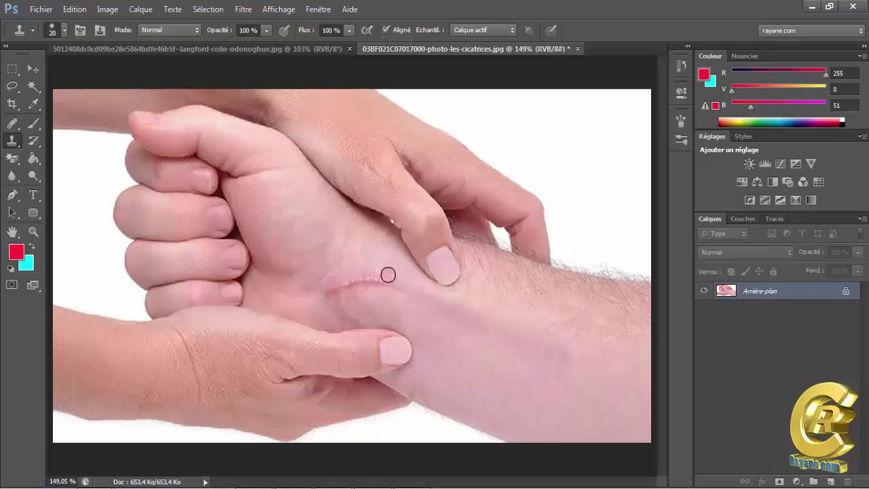
- Clone skin over the remaining curved part of the scar up to its end at the wrist
left_click(391, 282)
left_click(371, 281)
left_click(369, 281)
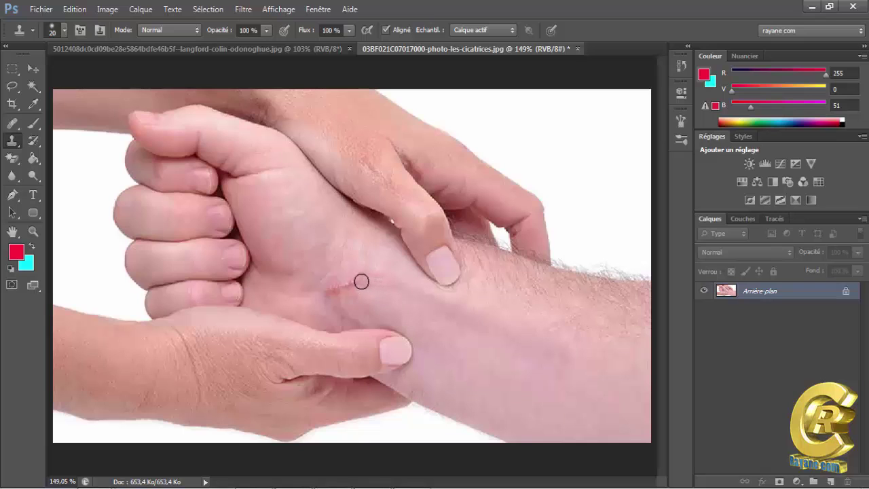
left_click(355, 283)
left_click(349, 286)
left_click(339, 288)
left_click(327, 293)
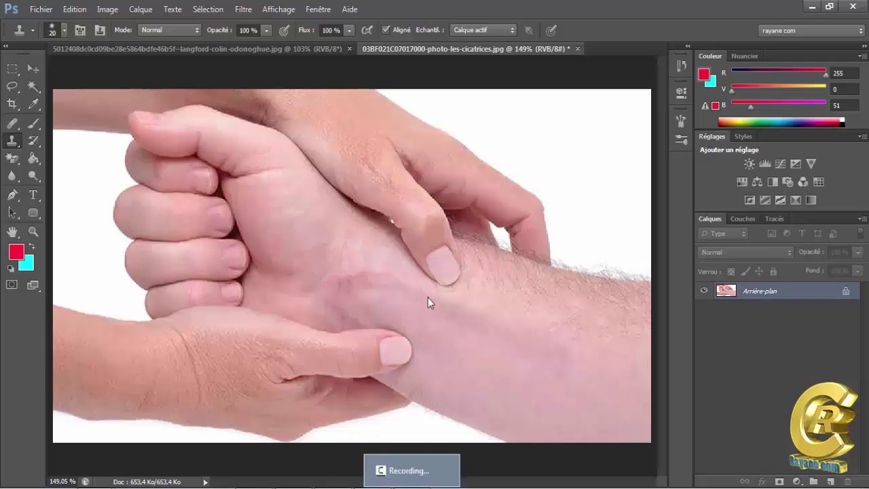
- Switch to the lion photo and set the Clone Stamp brush size to 60
left_click(225, 47)
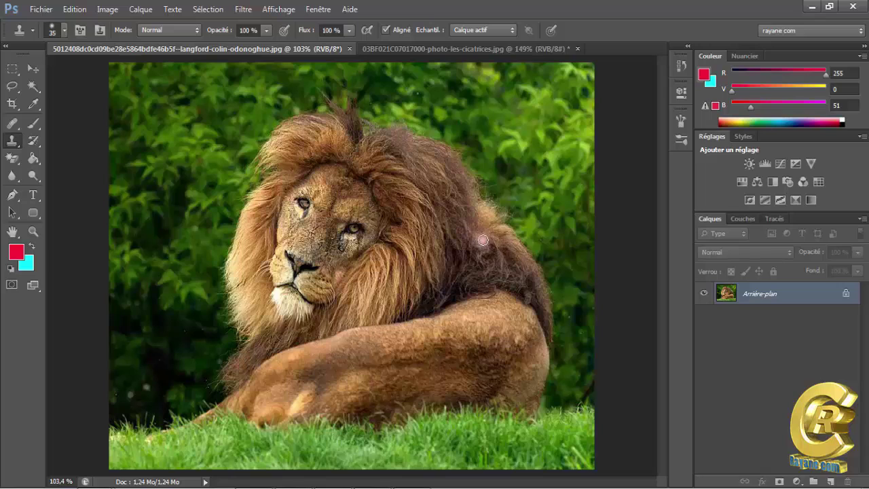
key("bracketright")
key("bracketright")
key("bracketright")
key("bracketright")
key("bracketright")
key("bracketright")
key("bracketright")
key("bracketright")
key("bracketright")
key("bracketright")
key("bracketright")
key("bracketright")
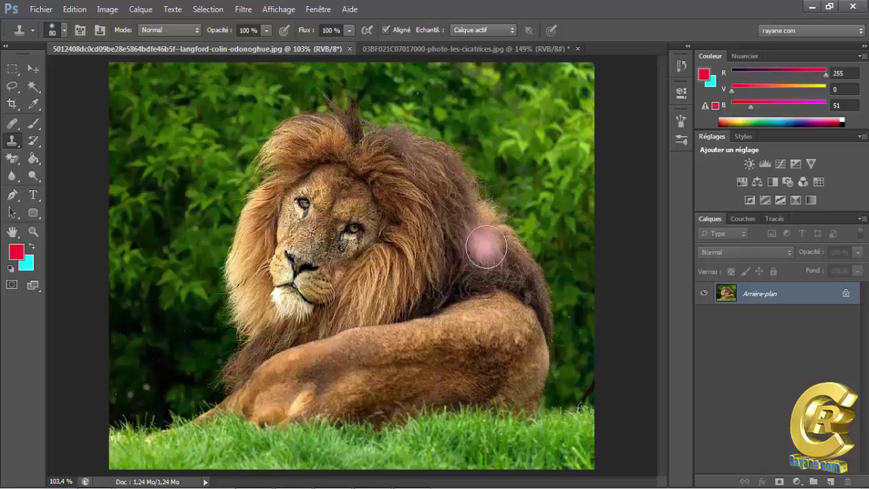
key("bracketleft")
key("bracketleft")
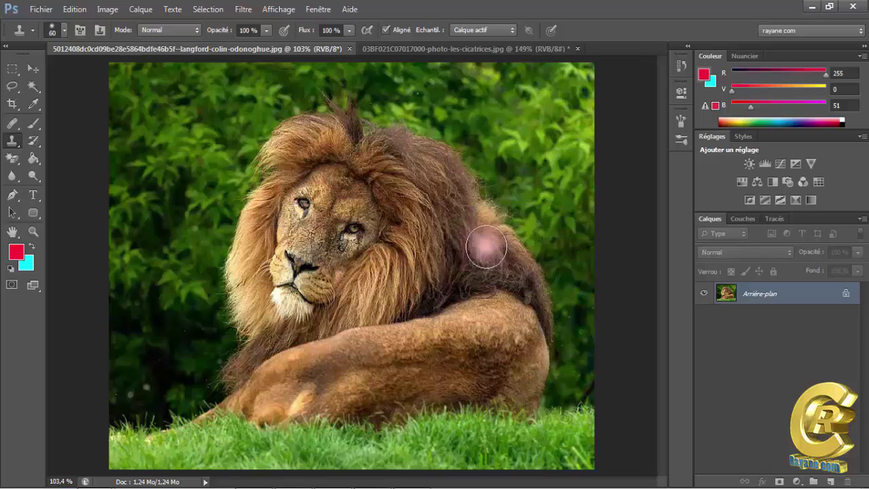
- Sample the fur at the lion's shoulder and clone mane outward along the back outline up to the top of the head
left_click(486, 247)
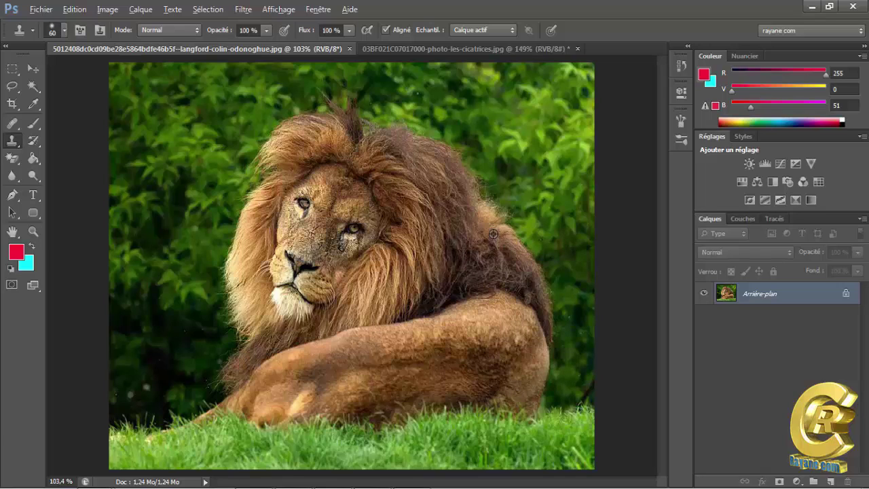
left_click(494, 235, "alt")
left_click(523, 253)
left_click(508, 232)
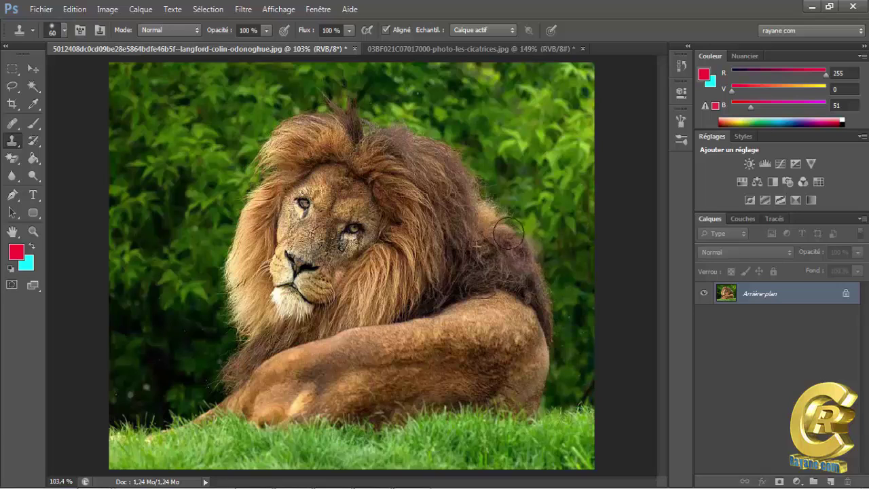
mouse_move(508, 234)
left_mouse_down()
mouse_move(517, 230)
mouse_move(546, 290)
left_mouse_up()
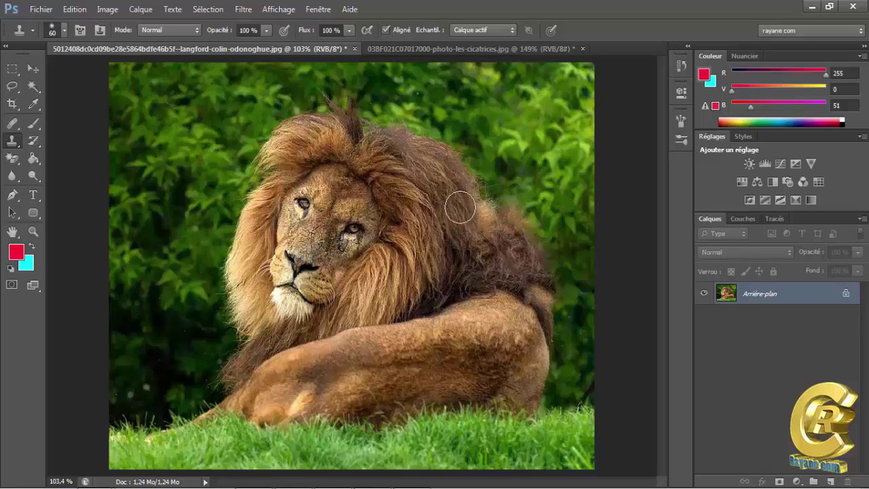
mouse_move(493, 209)
left_mouse_down()
mouse_move(502, 216)
mouse_move(487, 175)
mouse_move(471, 170)
mouse_move(480, 173)
mouse_move(452, 142)
mouse_move(407, 117)
mouse_move(372, 122)
mouse_move(408, 113)
mouse_move(406, 120)
mouse_move(370, 118)
mouse_move(322, 107)
left_mouse_up()
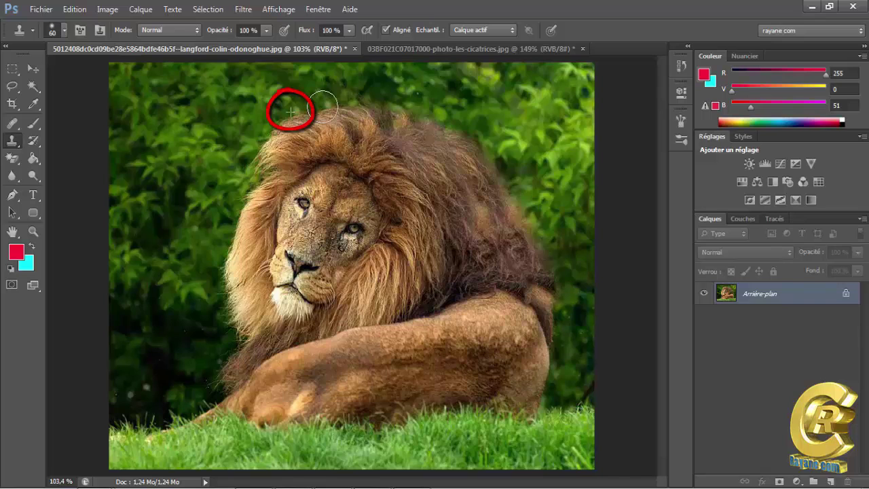
- Clone mane above the forehead, and sample fur beside the face to fill out the mane's outline on that side
mouse_move(323, 105)
left_mouse_down()
mouse_move(298, 118)
mouse_move(334, 131)
left_mouse_up()
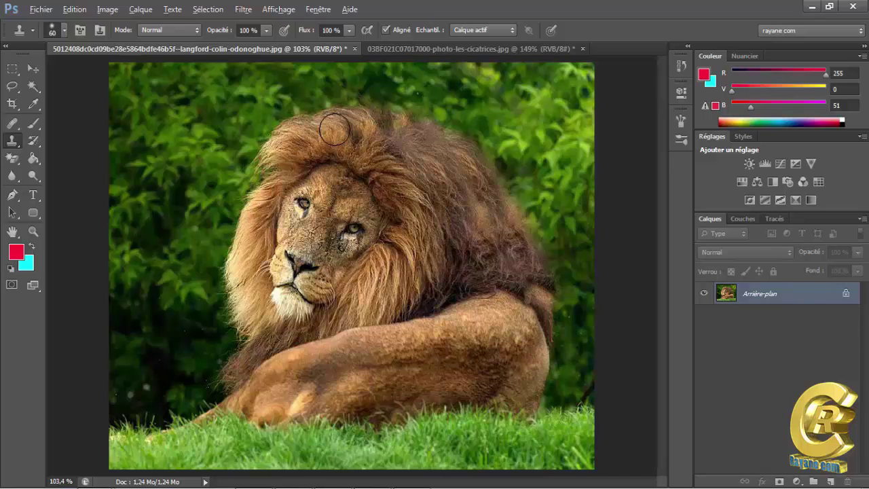
mouse_move(334, 131)
left_mouse_down()
mouse_move(359, 102)
mouse_move(295, 112)
mouse_move(280, 124)
mouse_move(305, 121)
mouse_move(295, 117)
mouse_move(303, 115)
mouse_move(276, 170)
mouse_move(296, 214)
mouse_move(274, 230)
mouse_move(264, 227)
mouse_move(272, 211)
mouse_move(268, 217)
mouse_move(261, 209)
mouse_move(288, 156)
mouse_move(263, 181)
mouse_move(269, 174)
mouse_move(275, 184)
mouse_move(280, 159)
left_mouse_up()
left_click(261, 209, "alt")
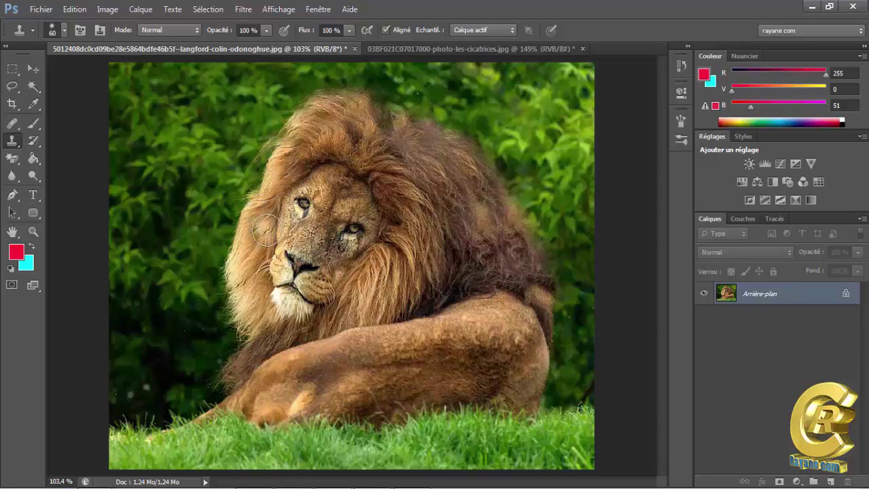
left_click(260, 222, "alt")
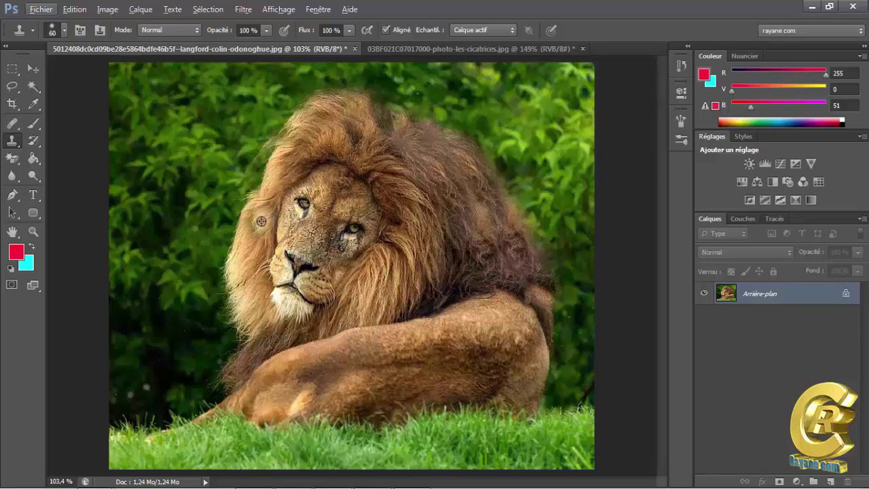
left_click_drag(275, 154, 256, 190)
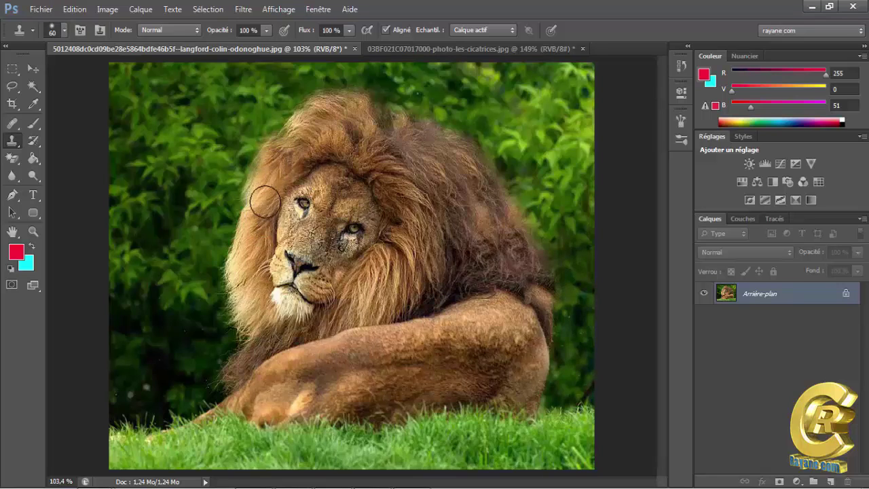
- Return the lion photo to its original snapshot in the history
left_click(680, 63)
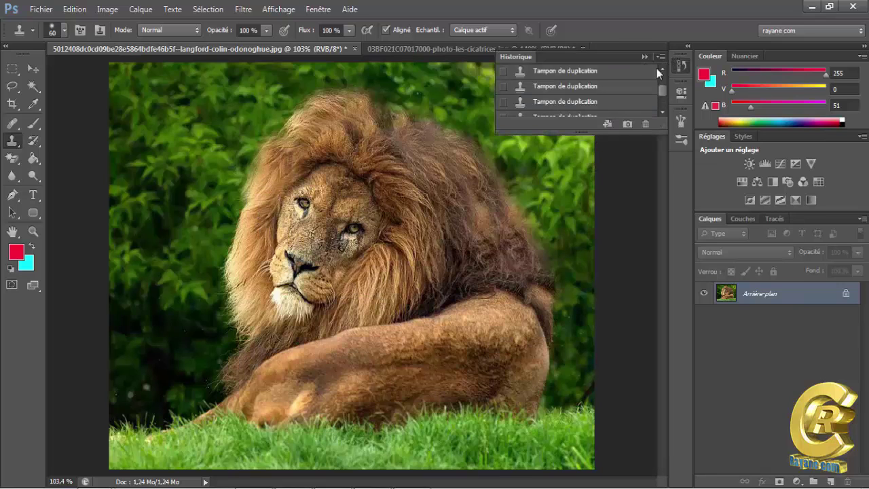
scroll(656, 68, "up", 2)
left_click(608, 80)
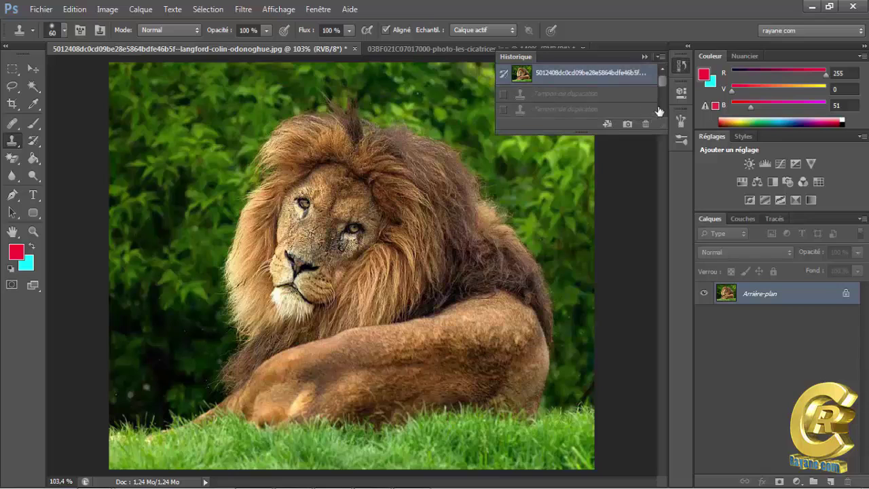
- Restore the lion photo to its latest Clone Stamp state in the history and collapse the history list
left_click_drag(662, 84, 667, 114)
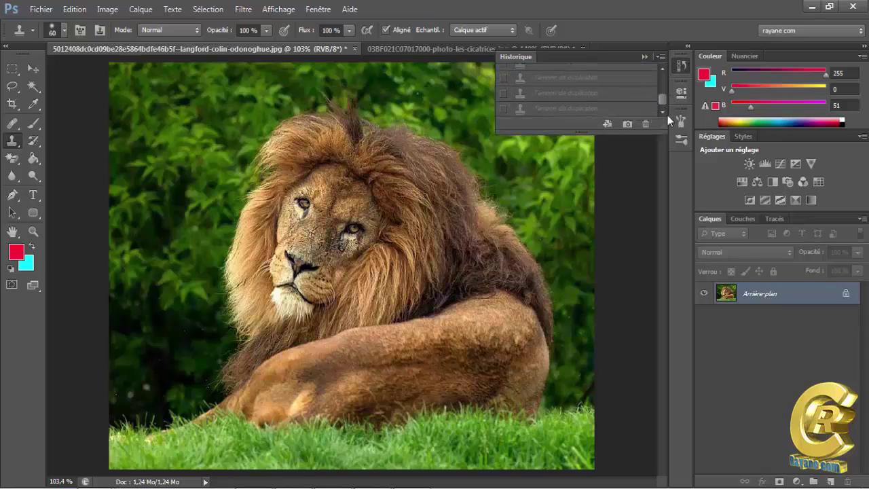
left_click(590, 110)
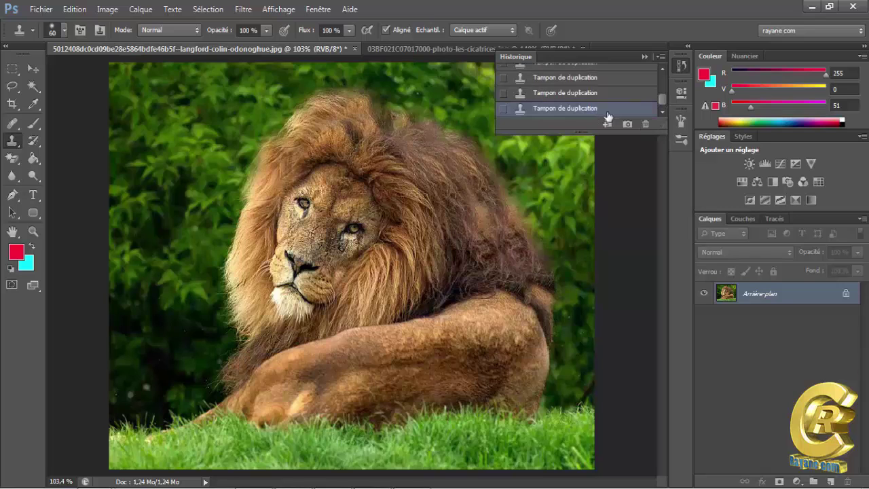
left_click(644, 57)
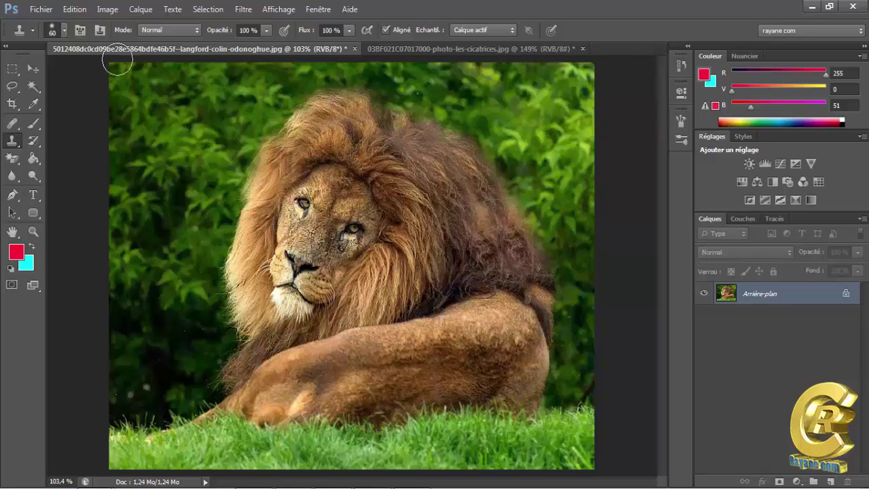
left_click(195, 31)
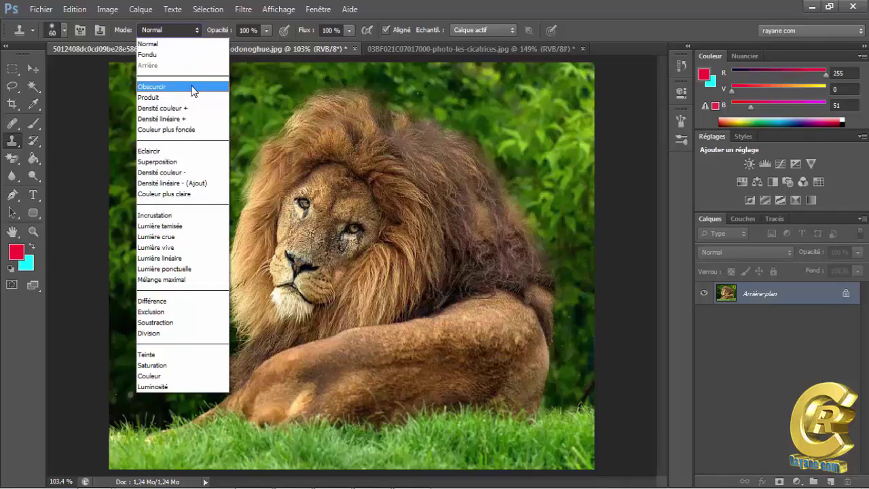
left_click(183, 151)
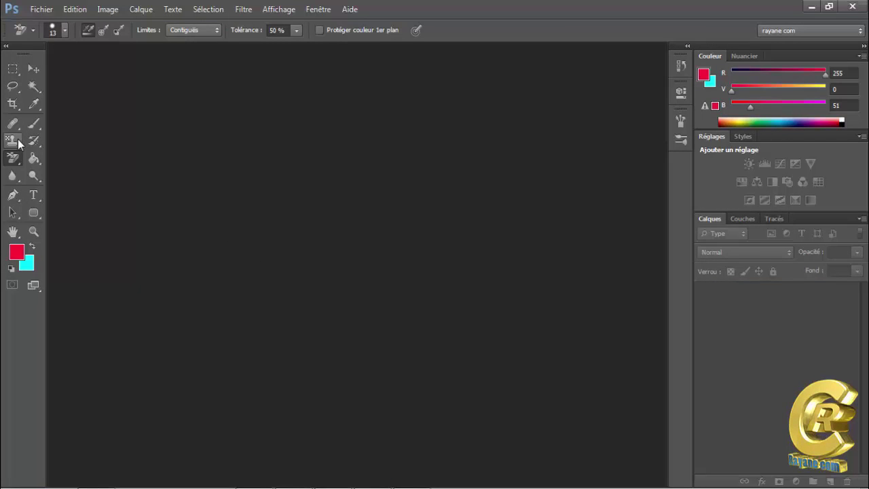
left_click(18, 141)
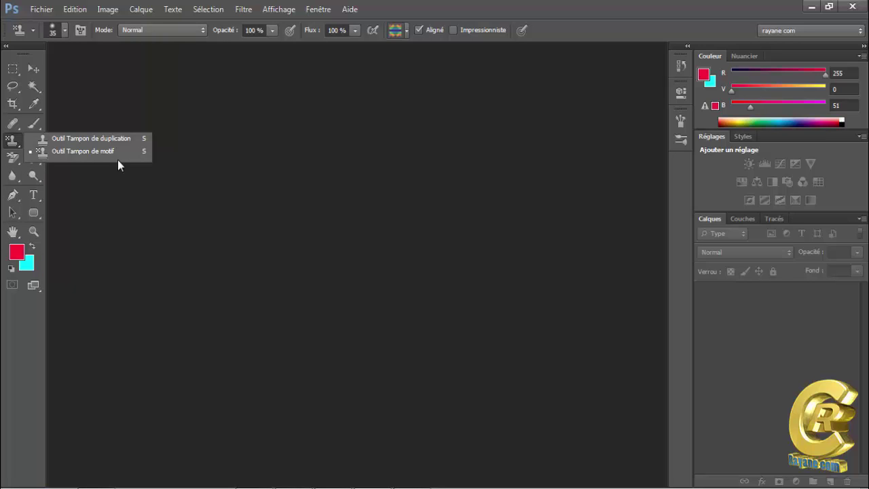
left_click(19, 129)
left_click(73, 133)
- Open the forearm photo 03BF021C07017000-photo-les-cicatrices.jpg from the eclairage folder and fit it to the screen
left_click(41, 9)
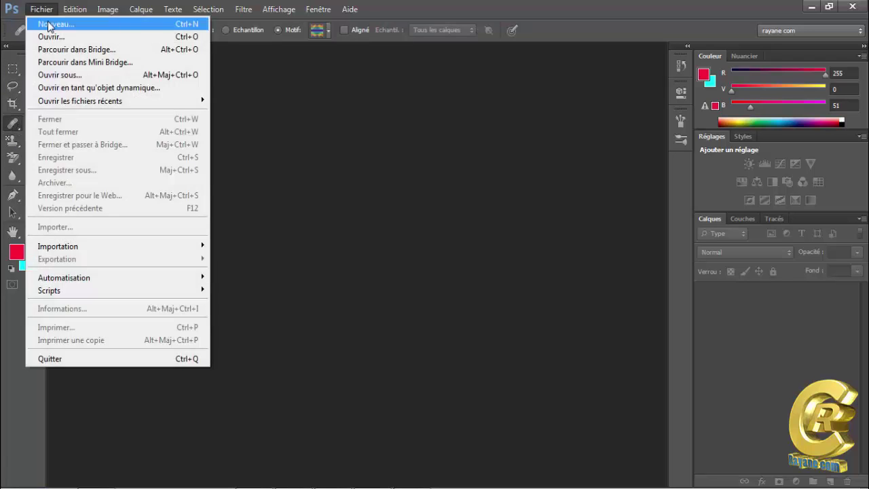
left_click(67, 37)
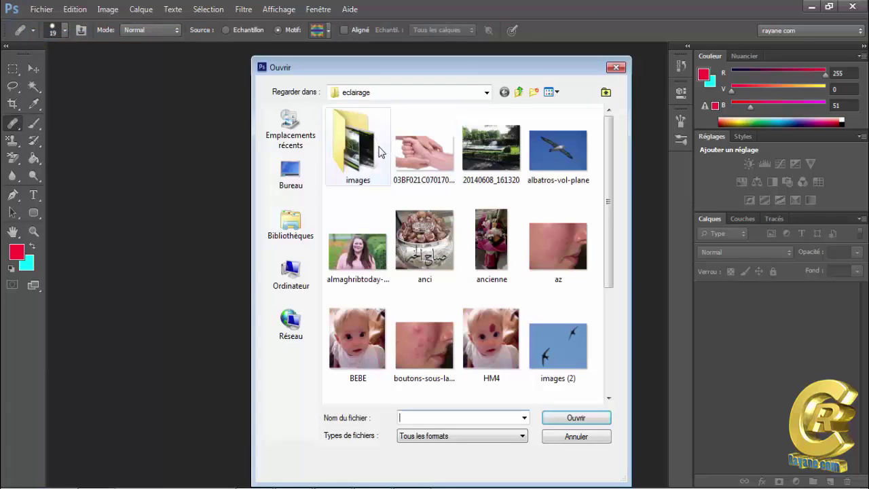
left_click(428, 160)
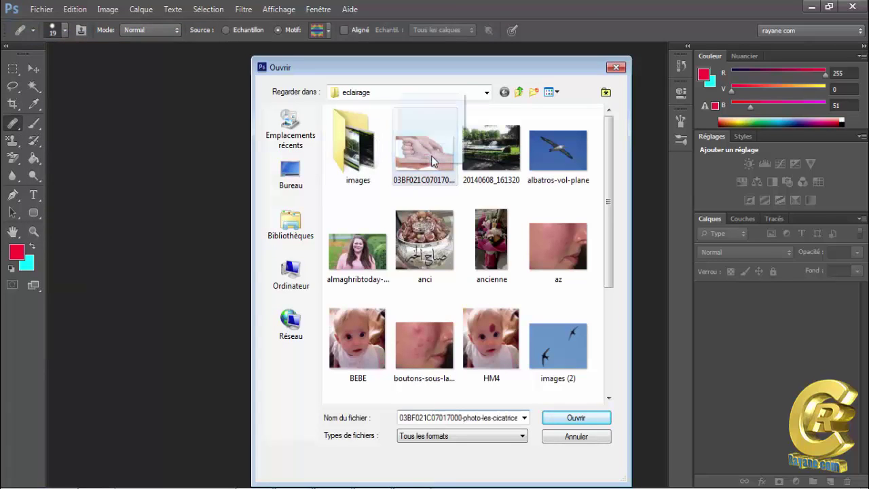
left_click(594, 419)
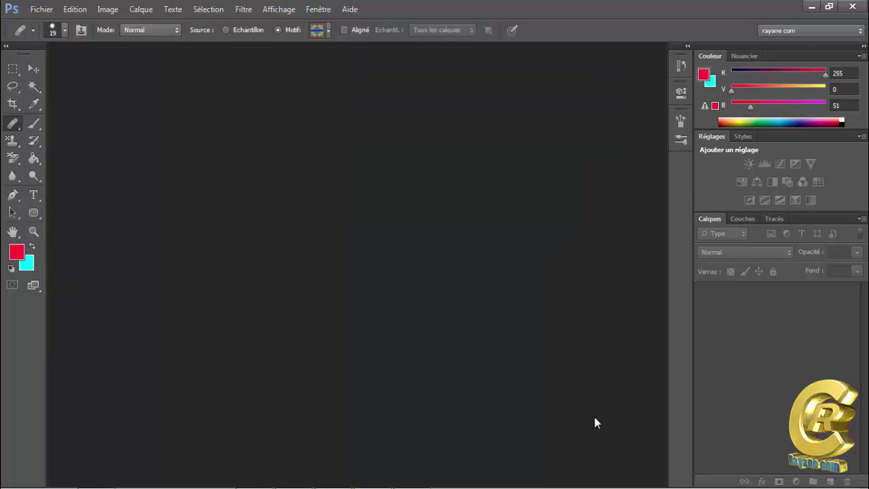
left_click(33, 232)
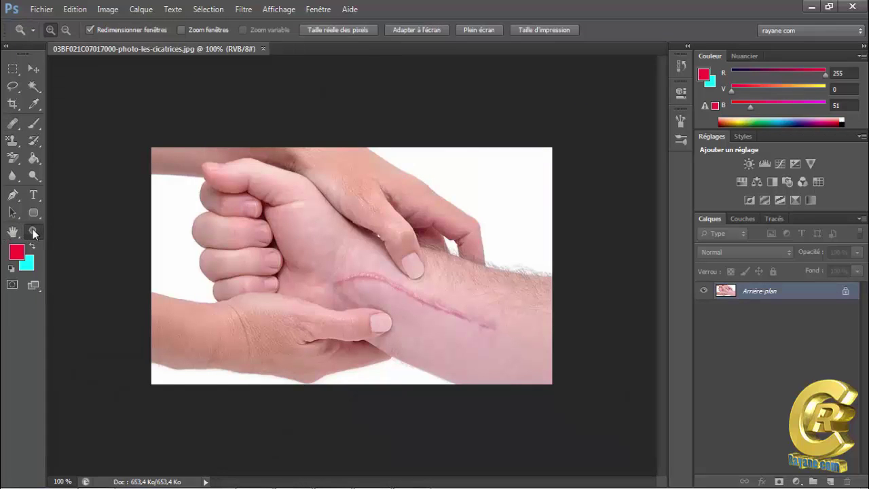
left_click(396, 29)
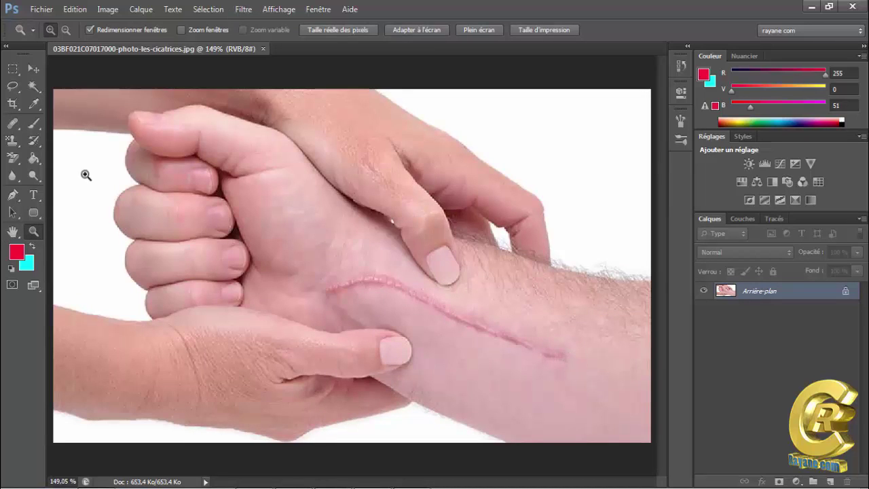
- Activate the Pattern Stamp tool and look through the patterns available for it
right_click(12, 140)
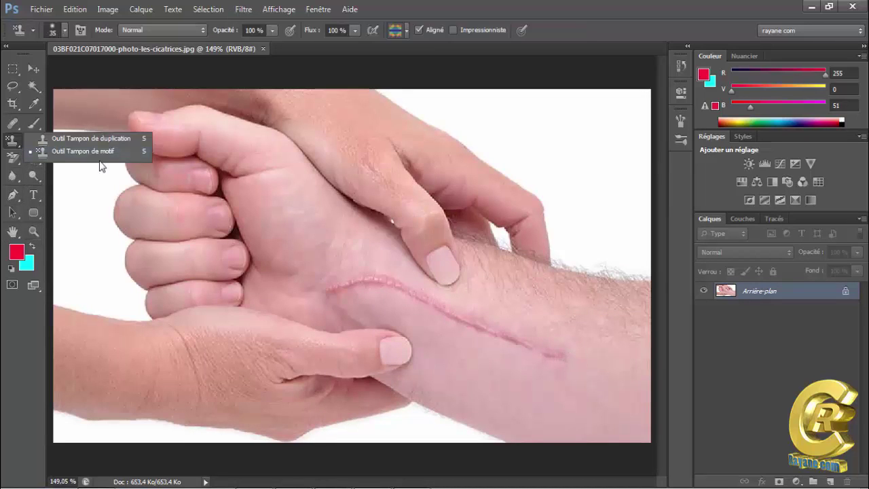
left_click(98, 153)
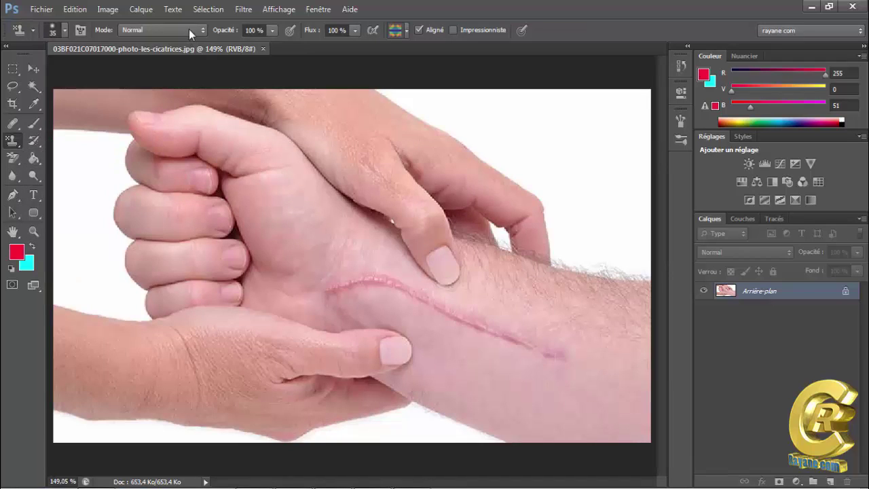
left_click(405, 30)
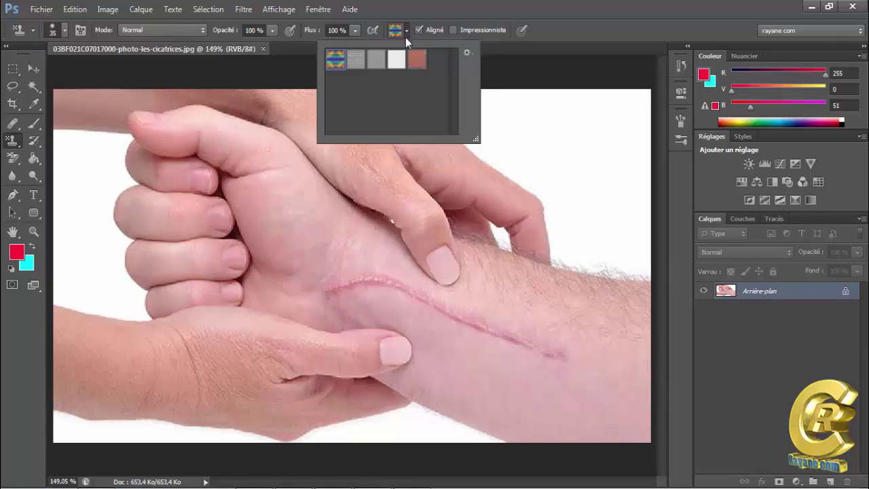
left_click(638, 6)
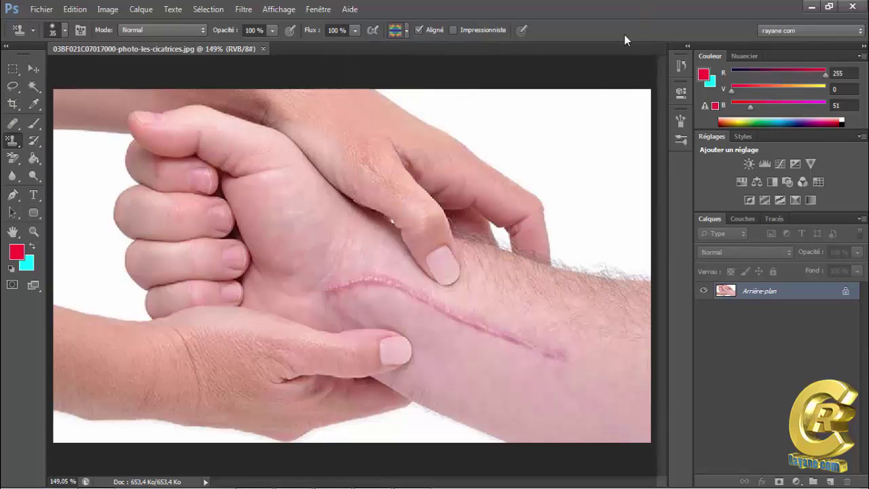
- Copy a rectangular patch of clean skin, about 47 by 25 pixels, from just below the scar and clear the selection
left_click(17, 69)
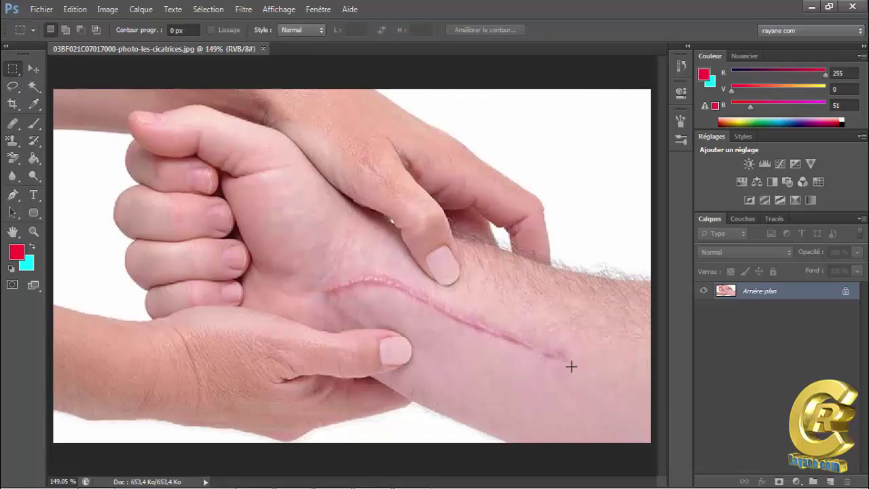
left_click_drag(525, 357, 482, 383)
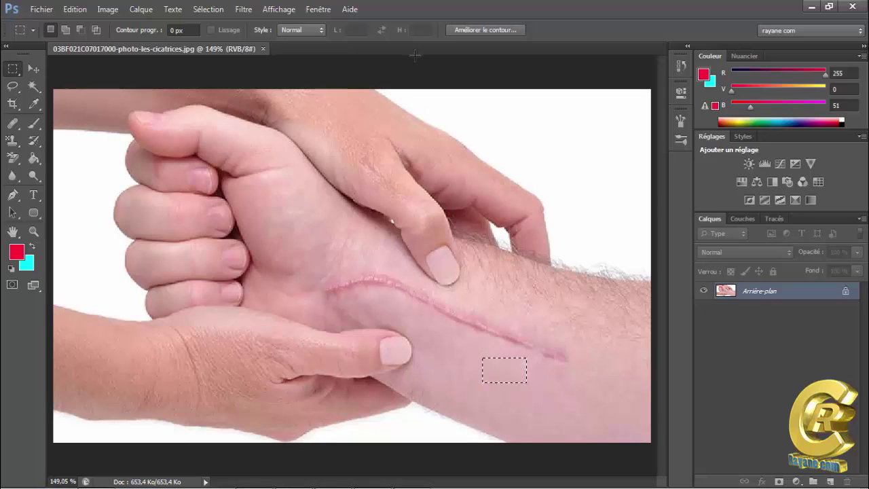
left_click(73, 10)
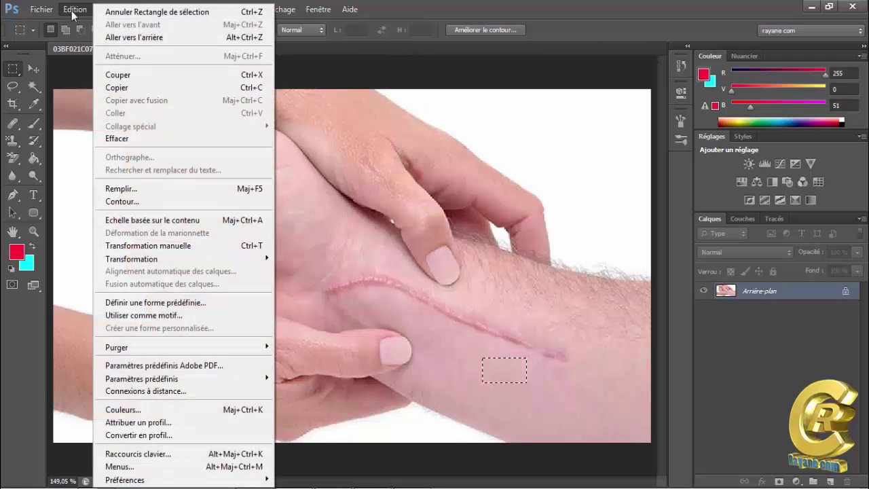
left_click(125, 88)
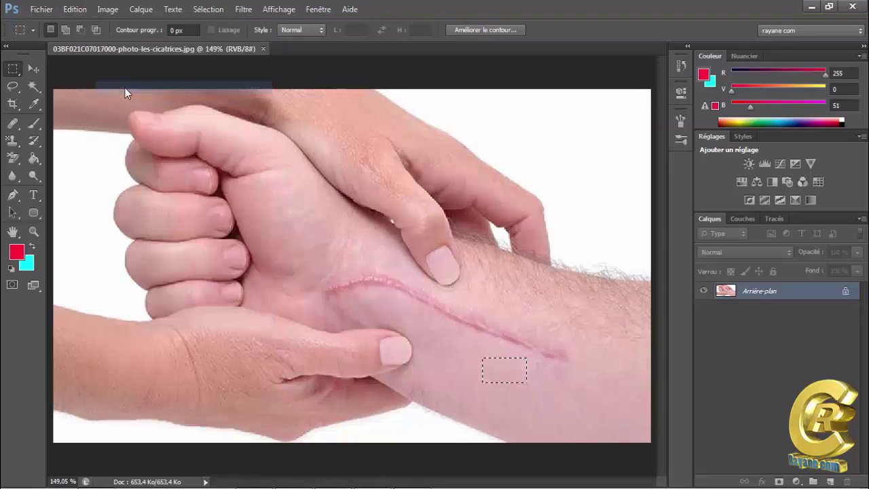
left_click(205, 9)
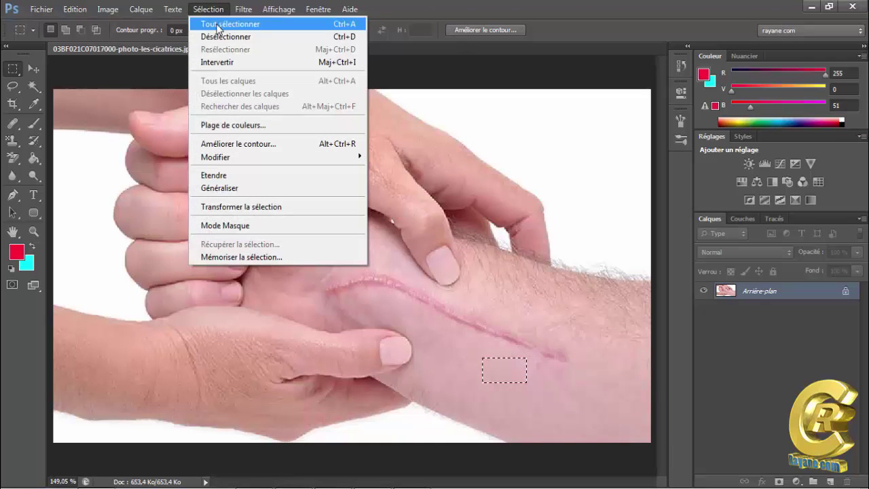
left_click(223, 36)
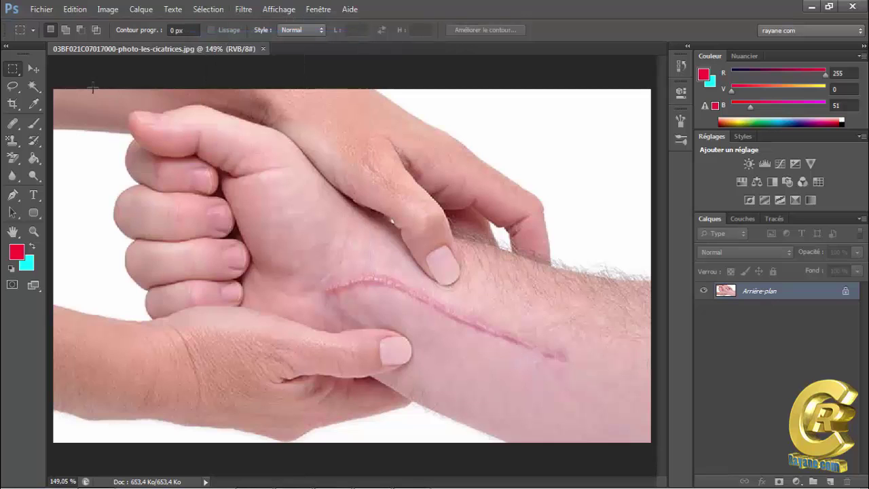
- Create a new 47 by 25 pixel document from the clipboard preset and paste the copied skin patch into it
left_click(41, 9)
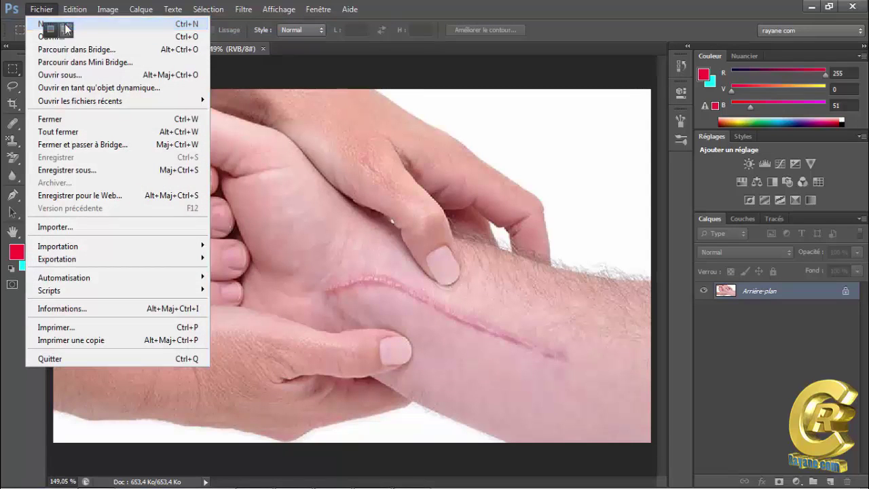
left_click(67, 26)
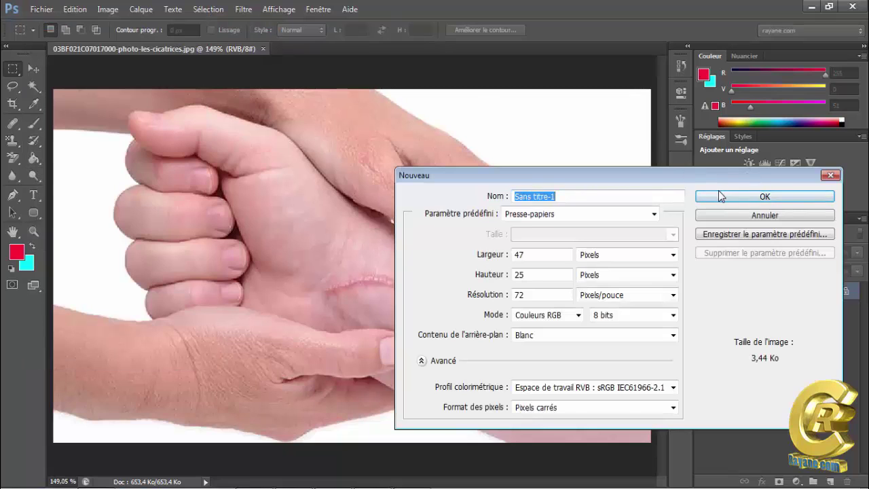
left_click(720, 195)
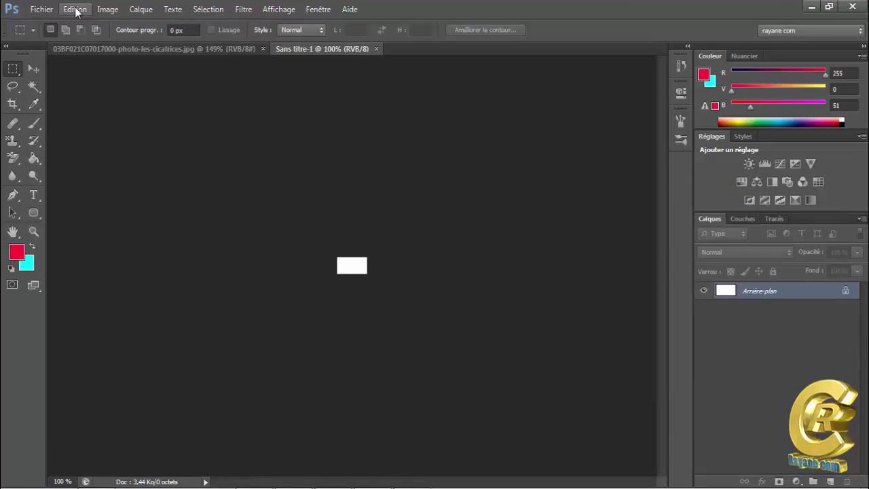
left_click(76, 9)
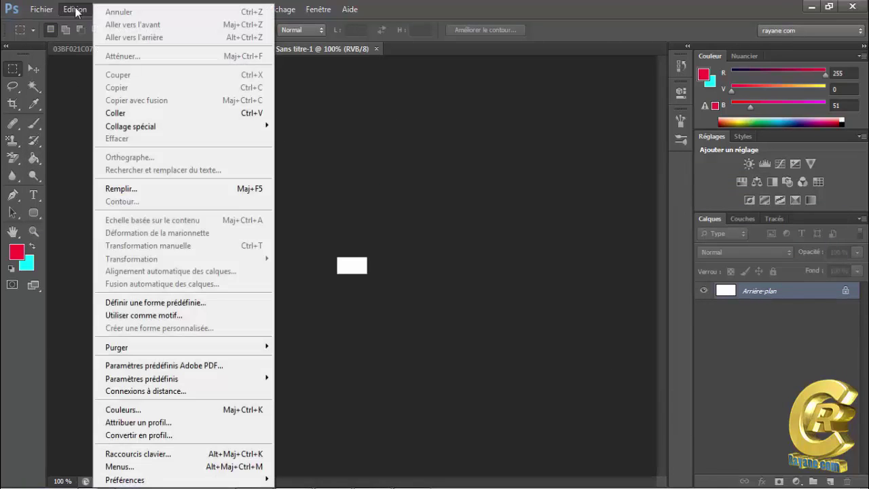
left_click(116, 113)
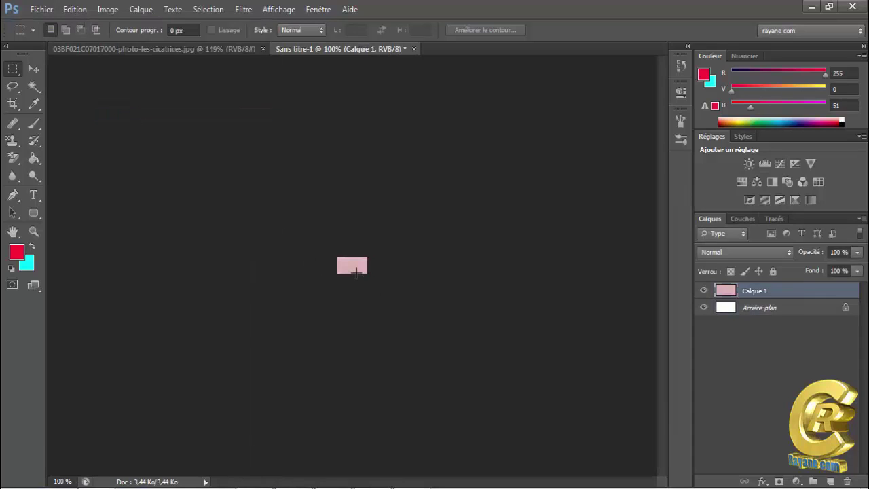
- Define the pasted skin patch as a pattern named "correction" and close the untitled document without saving
left_click(72, 13)
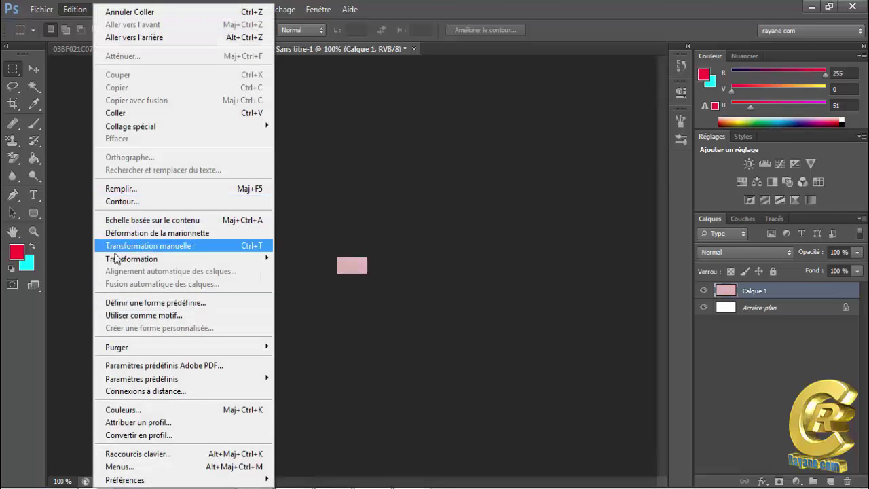
left_click(205, 317)
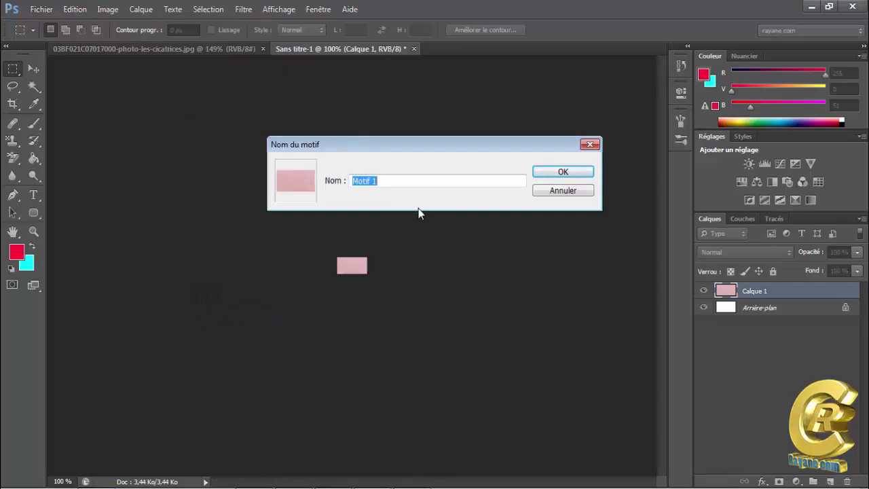
type("correction")
left_click(563, 172)
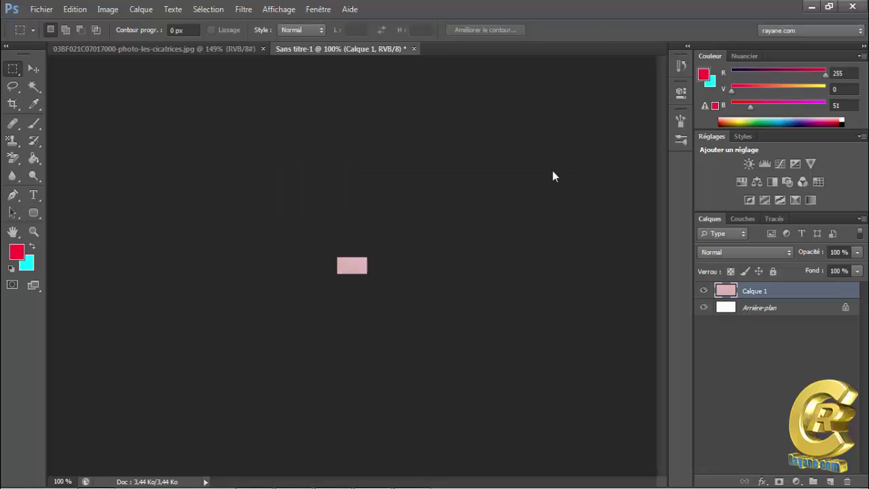
left_click(413, 49)
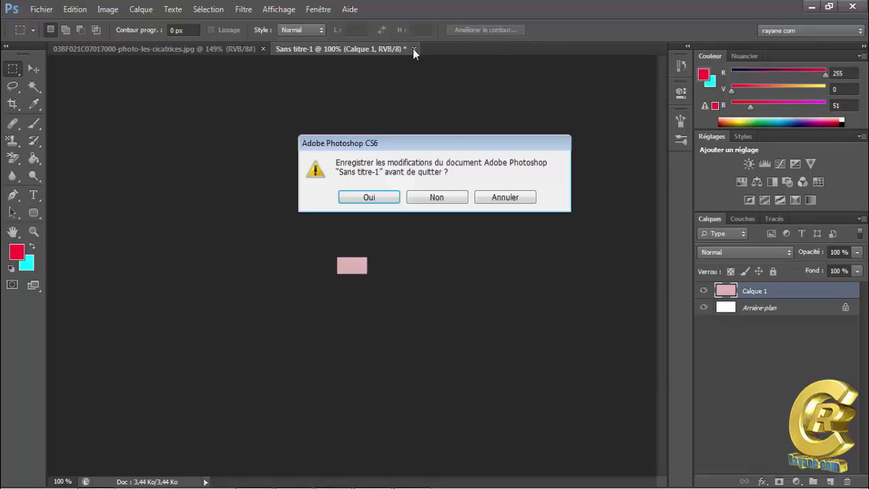
left_click(456, 200)
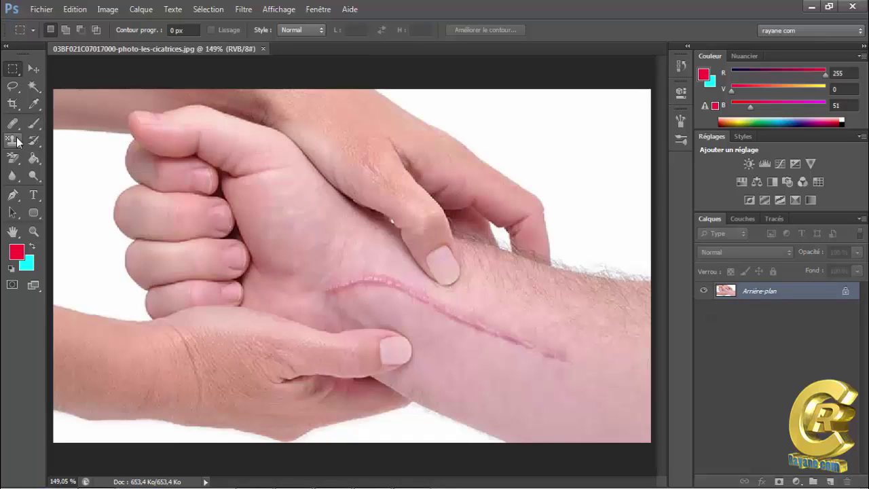
- Paint over the forearm scar along its full length with the Pattern Stamp tool, using the new skin pattern
left_click(19, 141)
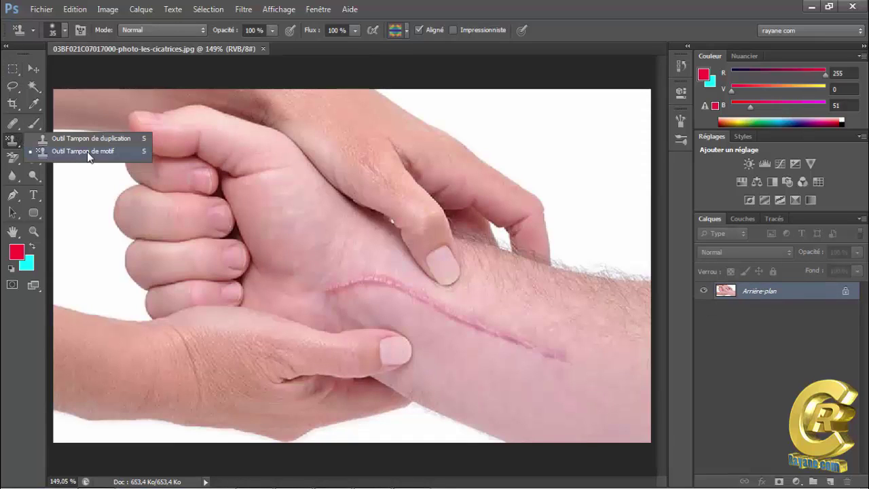
left_click(86, 151)
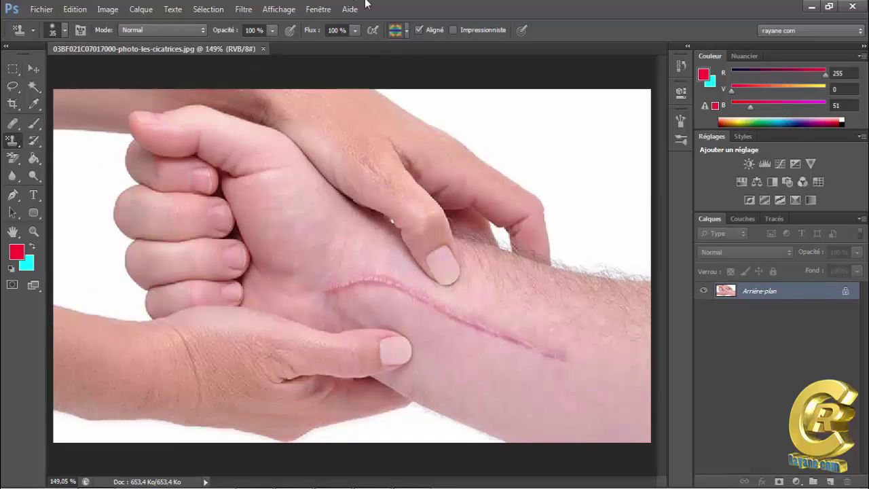
left_click(407, 31)
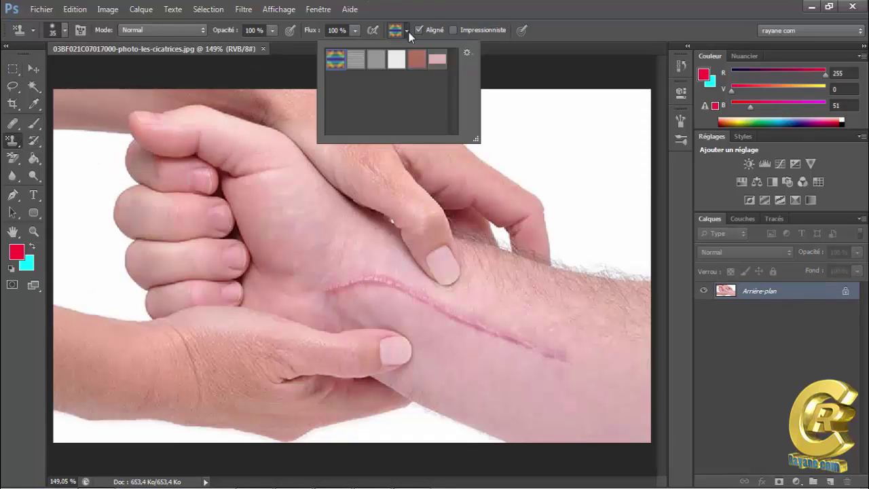
left_click(438, 62)
left_click(554, 10)
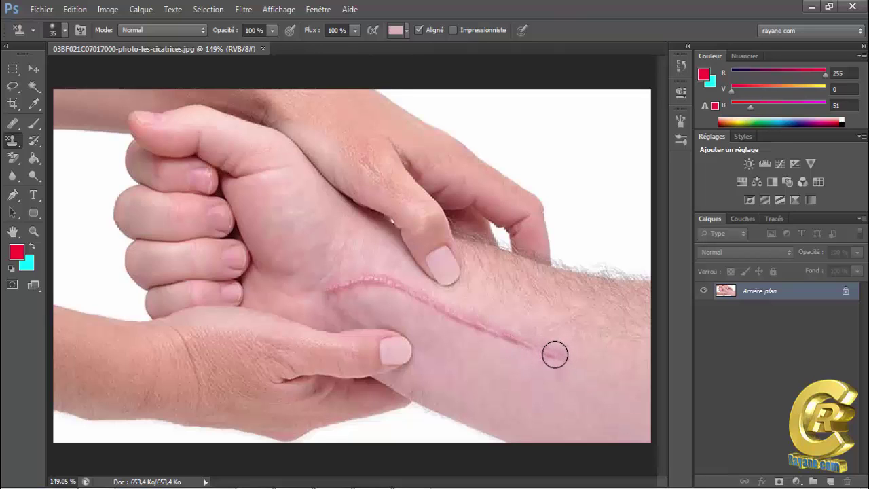
mouse_move(554, 353)
left_mouse_down()
mouse_move(502, 340)
mouse_move(513, 336)
mouse_move(457, 314)
mouse_move(479, 328)
mouse_move(469, 324)
mouse_move(405, 285)
mouse_move(374, 281)
mouse_move(386, 279)
mouse_move(328, 289)
mouse_move(368, 286)
left_mouse_up()
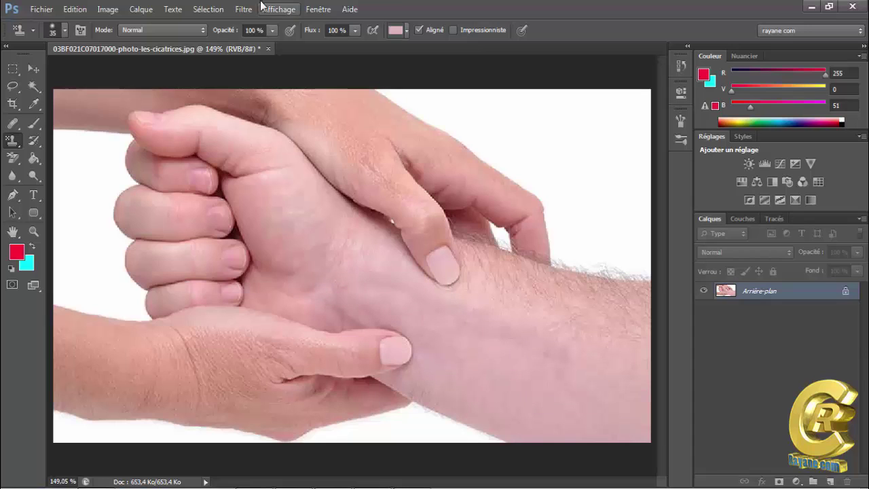
left_click(201, 31)
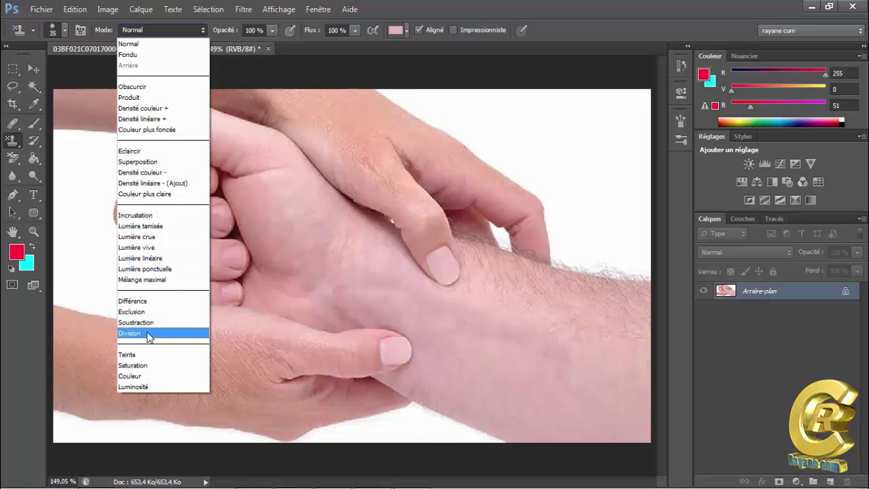
left_click(584, 34)
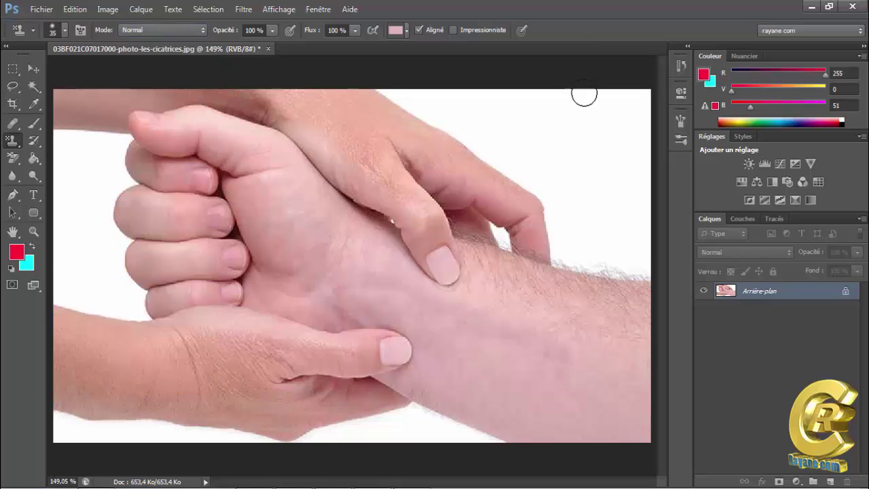